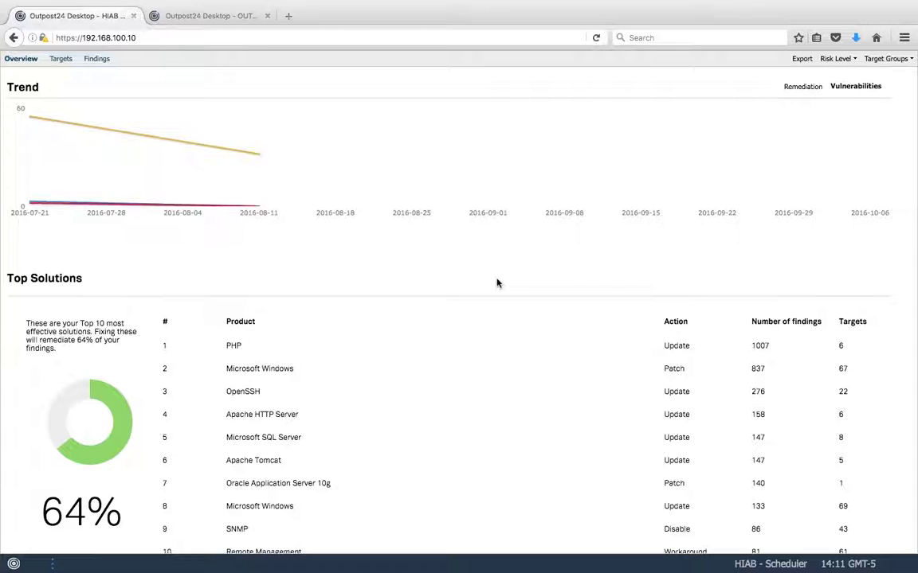
Step: Open the server settings
click(14, 564)
mouse_move(161, 428)
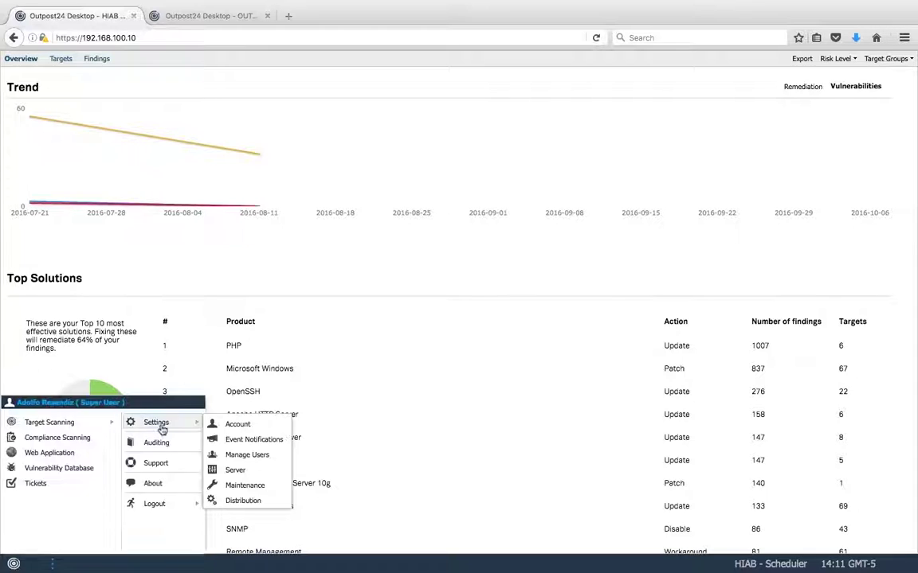
click(255, 469)
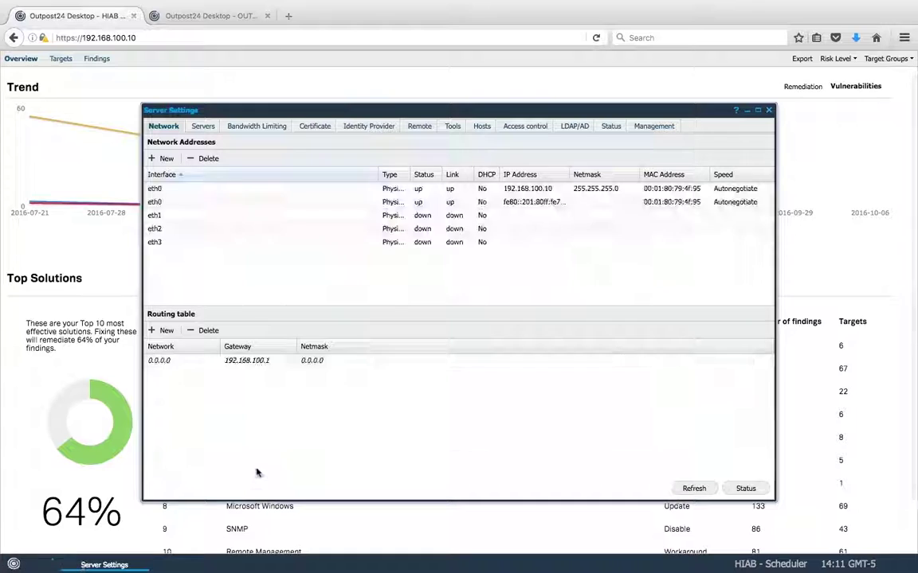
Step: Inspect the form for adding a network interface without saving, and view the network status after refreshing the settings
click(169, 161)
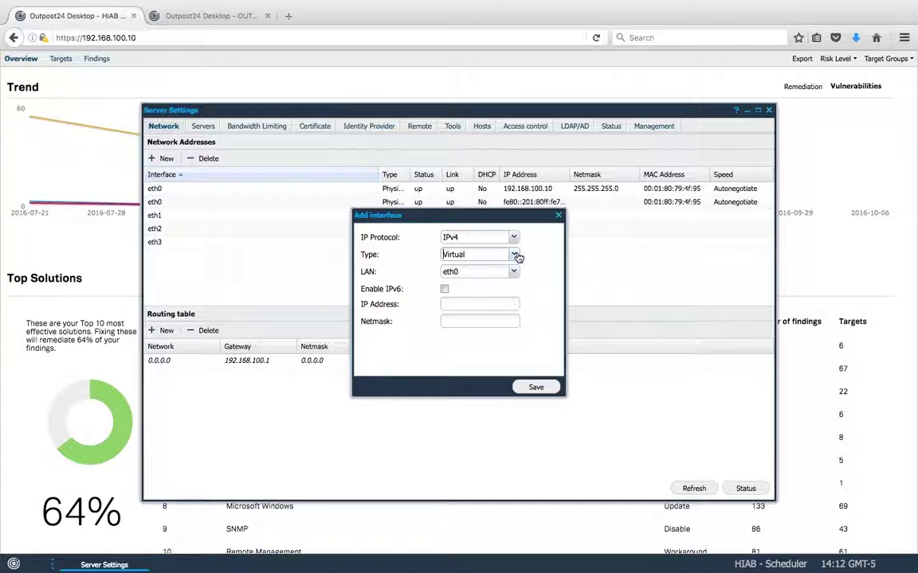
click(557, 215)
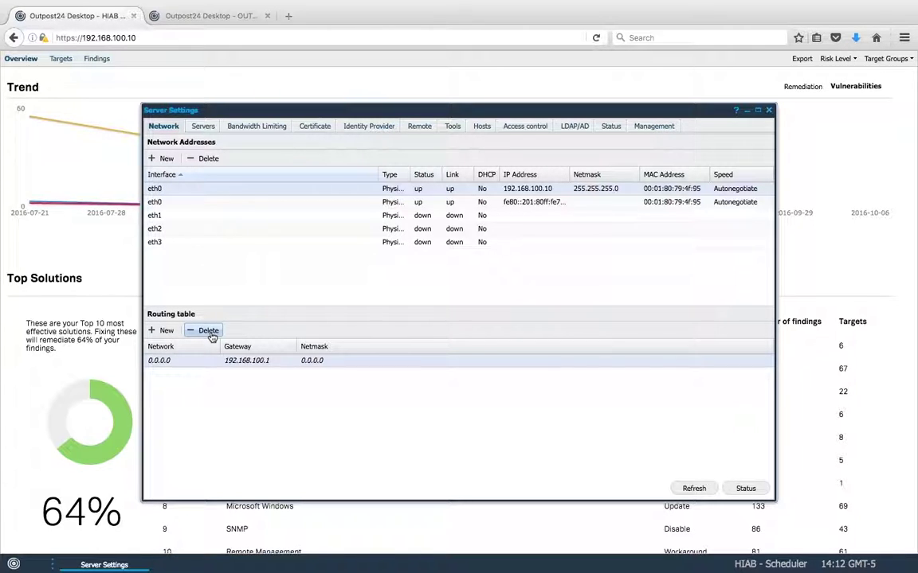
click(694, 489)
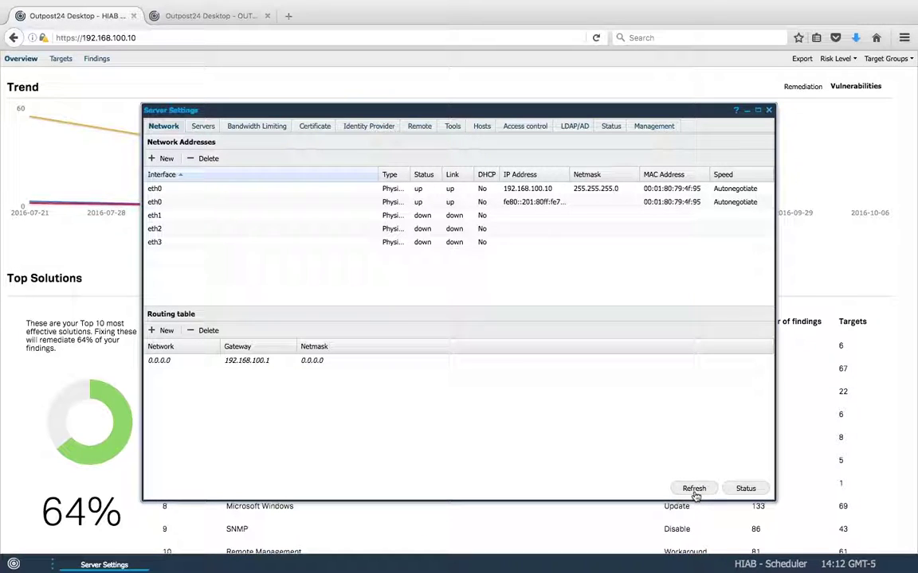
click(761, 491)
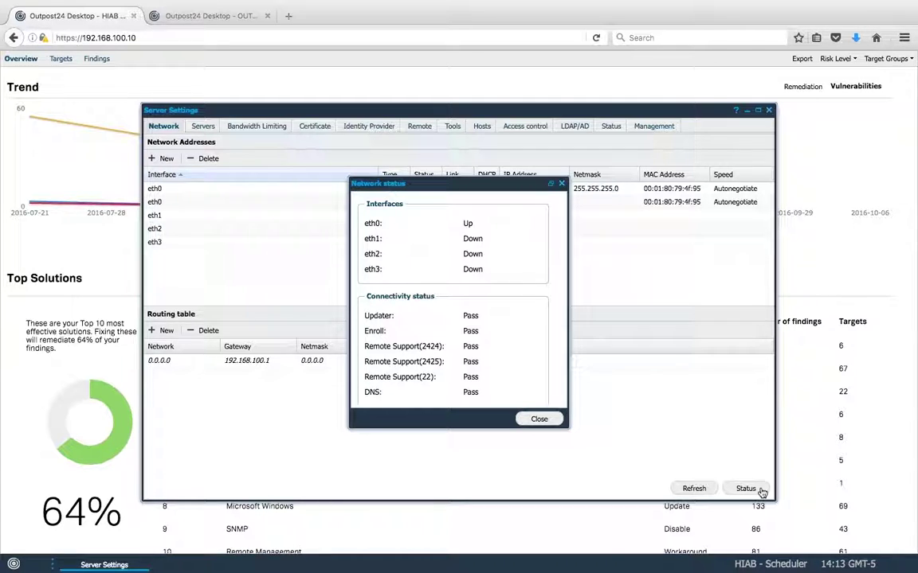
Step: Show the name server settings and inspect the proxy options, including the available proxy server types
click(201, 126)
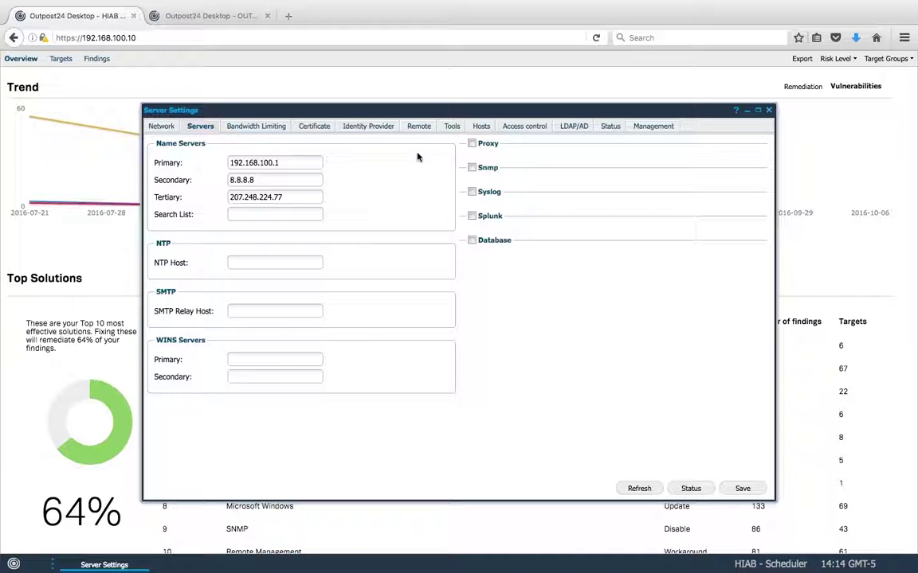
click(471, 143)
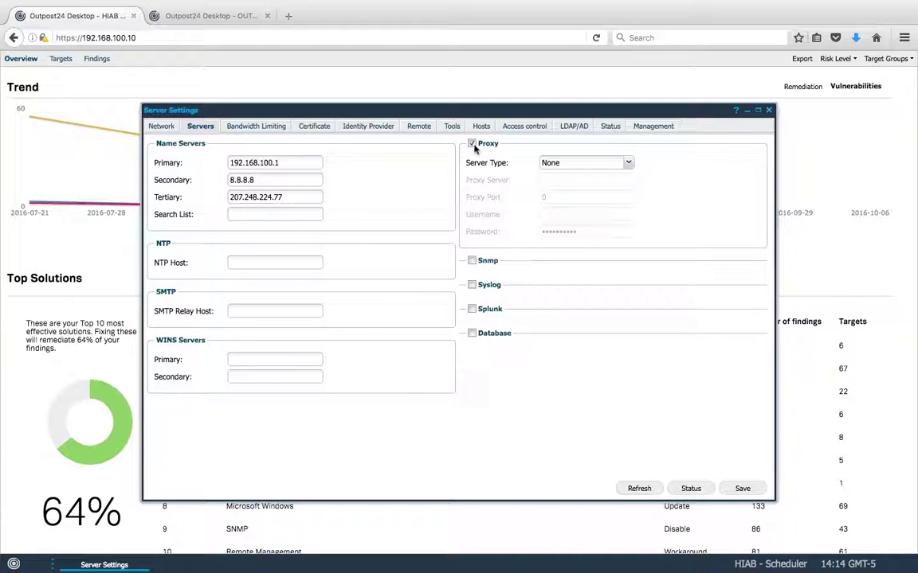
click(627, 162)
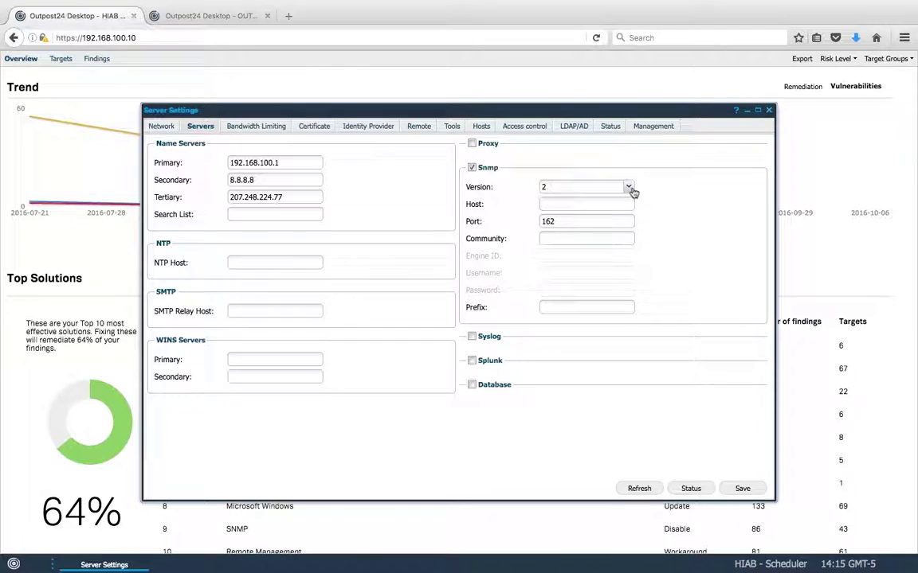
Step: Examine the SNMP version choices and the Syslog options, leaving both services disabled
click(629, 188)
click(630, 188)
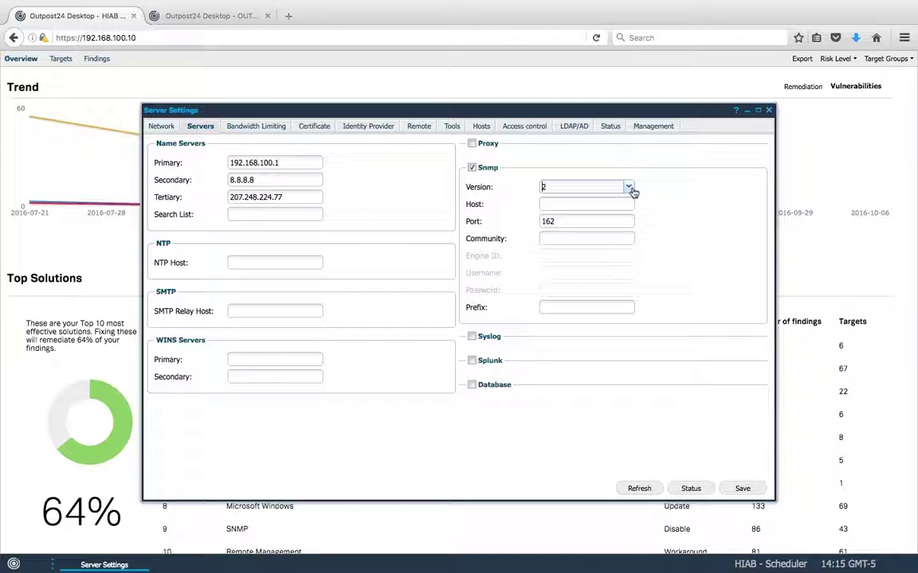
click(472, 168)
click(472, 191)
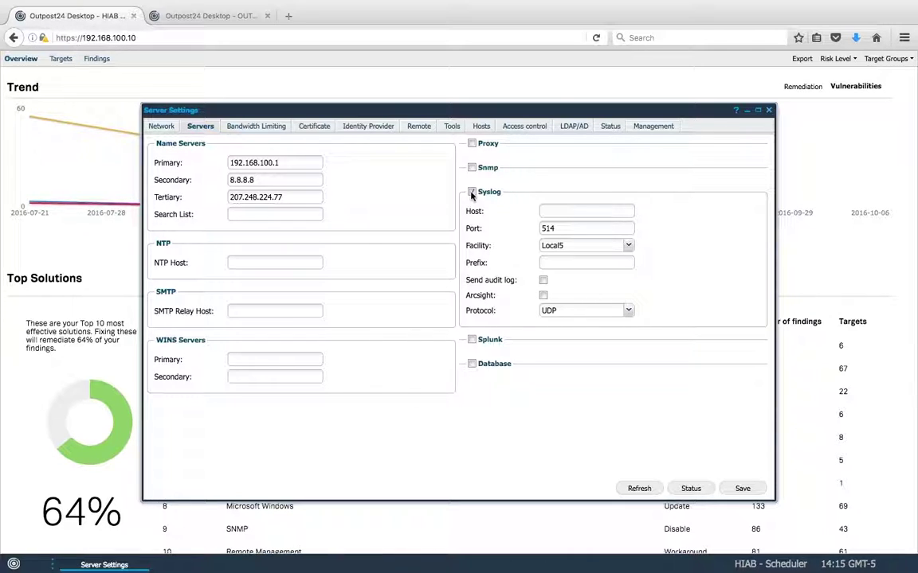
click(472, 192)
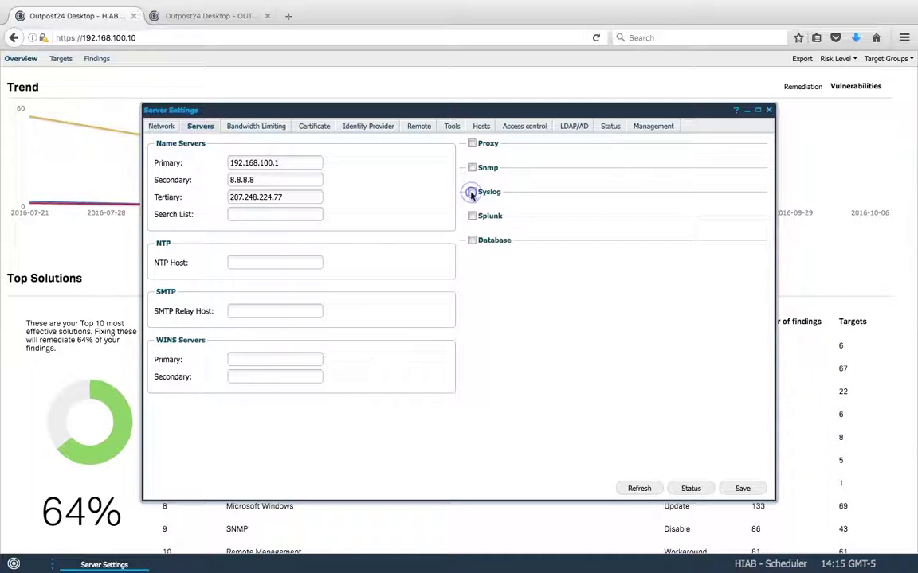
Step: Examine the Splunk options and the external database options, including the available database types
click(471, 216)
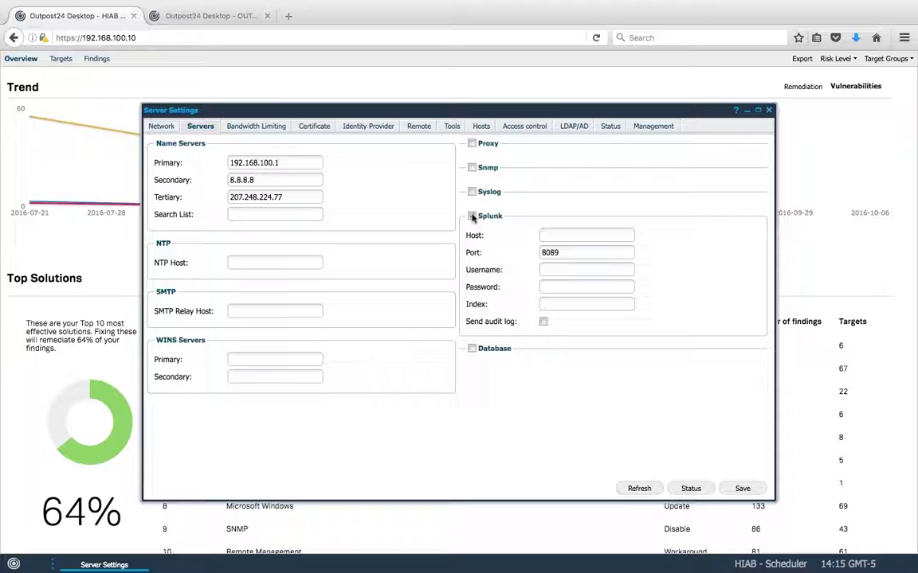
click(472, 216)
click(472, 239)
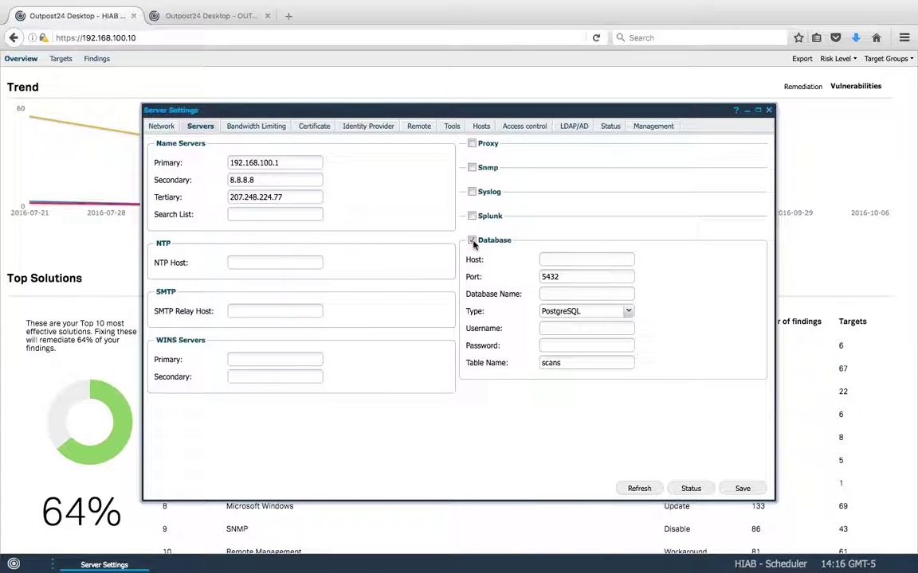
click(628, 312)
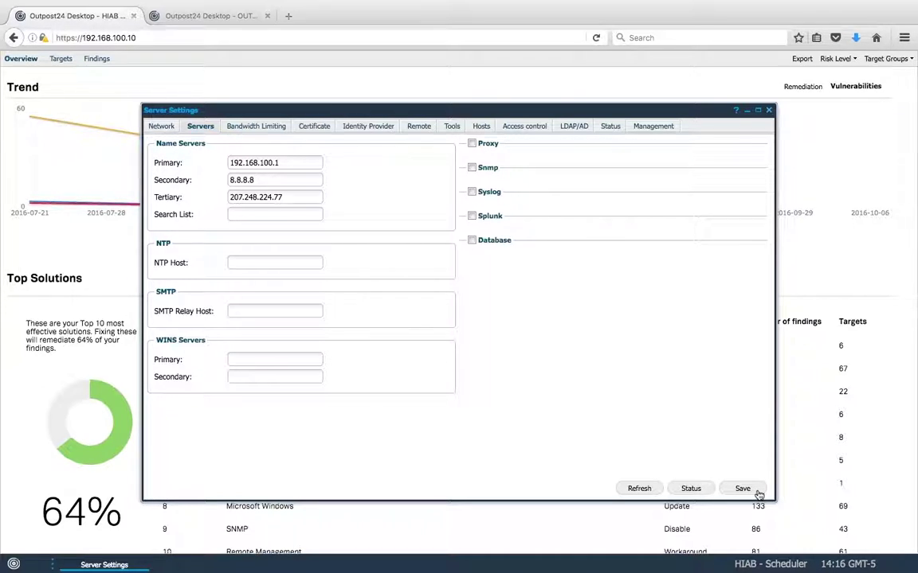
Step: Inspect the form for a new bandwidth limit without saving, and show the certificate settings
click(279, 129)
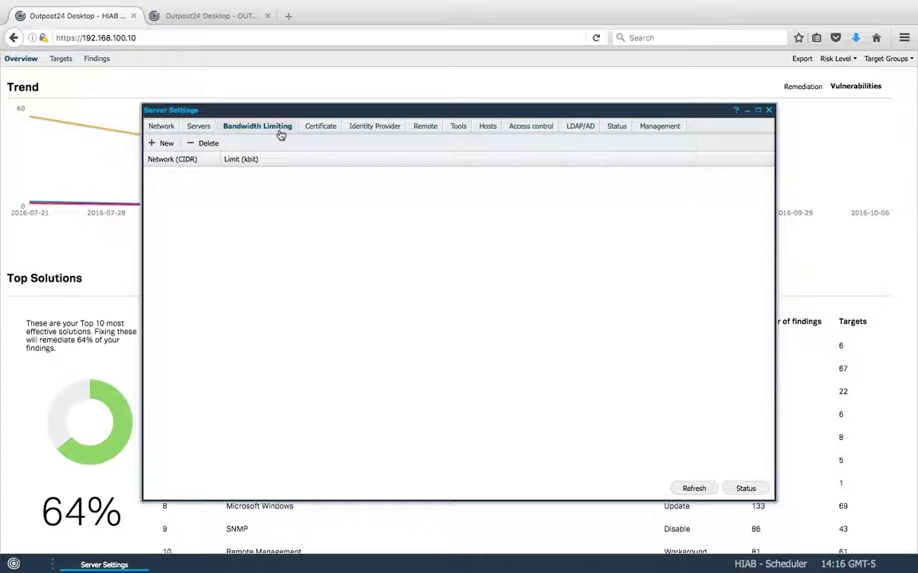
click(156, 148)
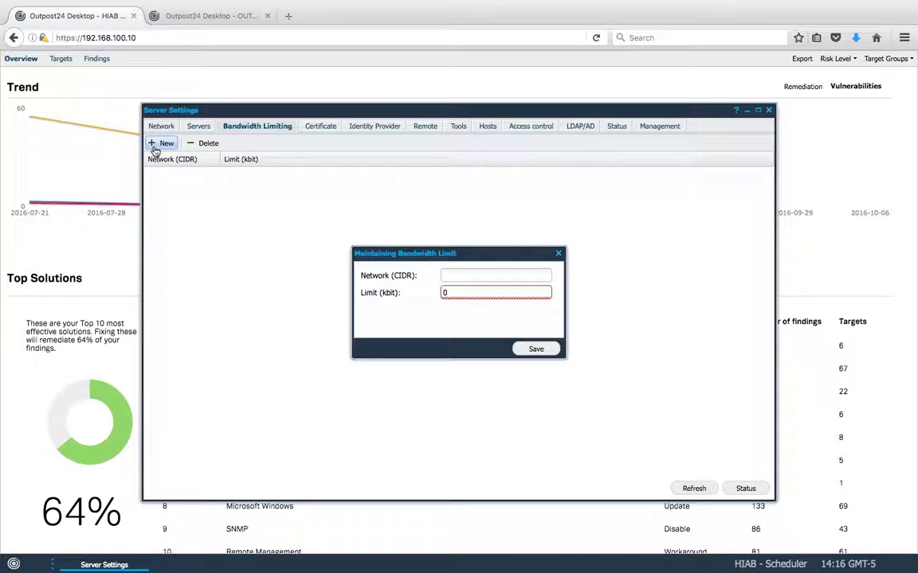
key(Escape)
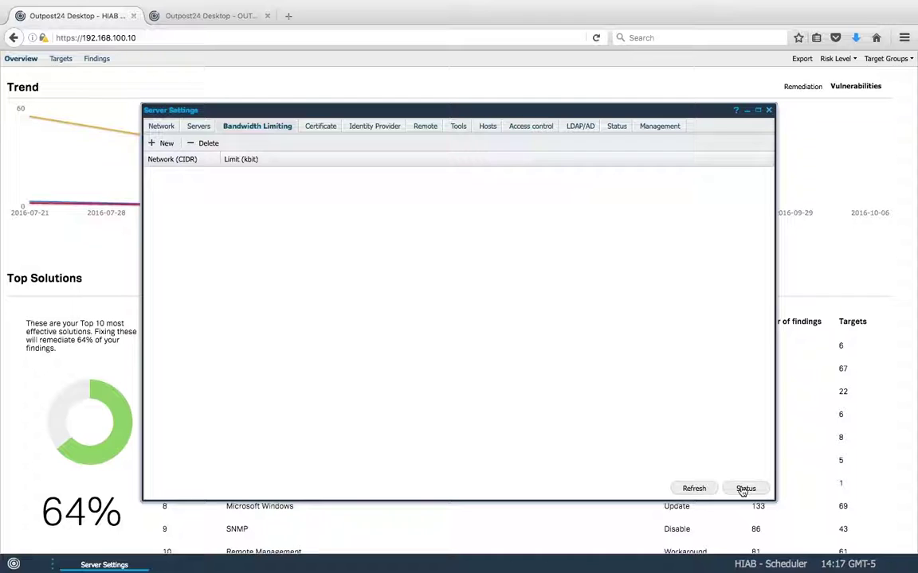
click(323, 127)
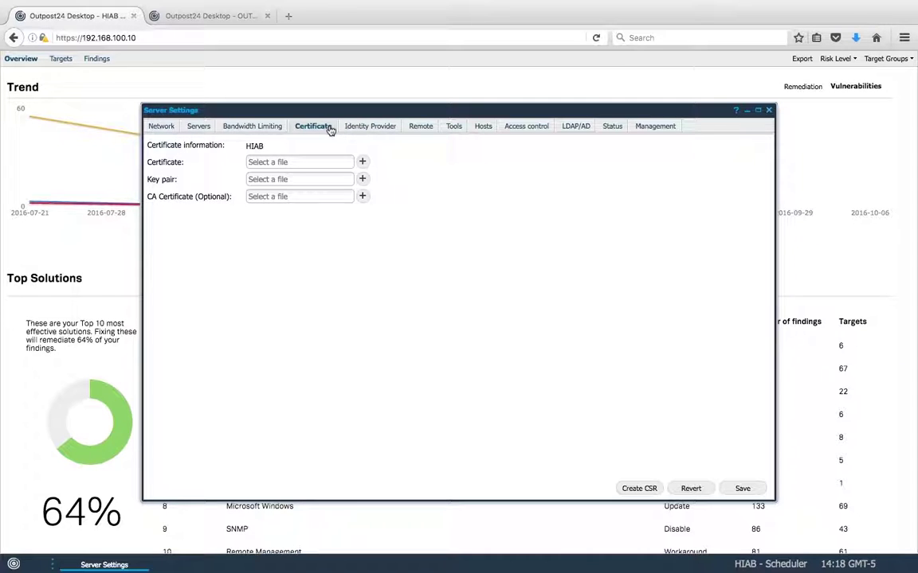
Step: Examine the remote SSH access setting and the network interfaces it can be enabled on, without changing either
click(424, 127)
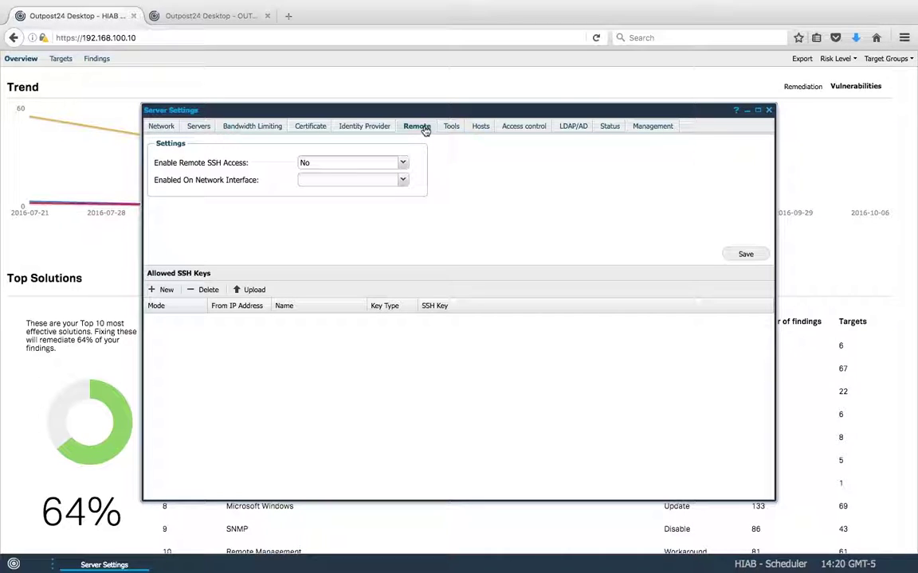
click(403, 162)
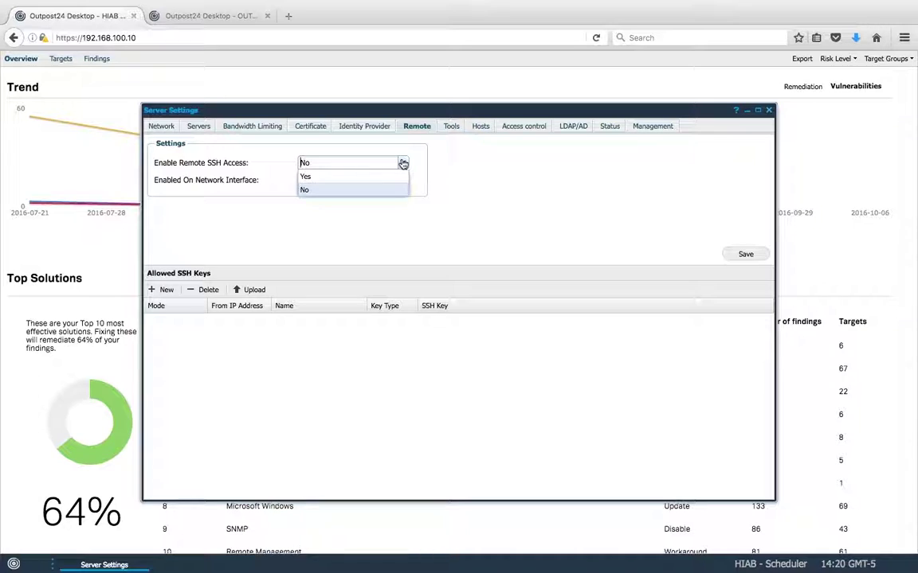
click(403, 163)
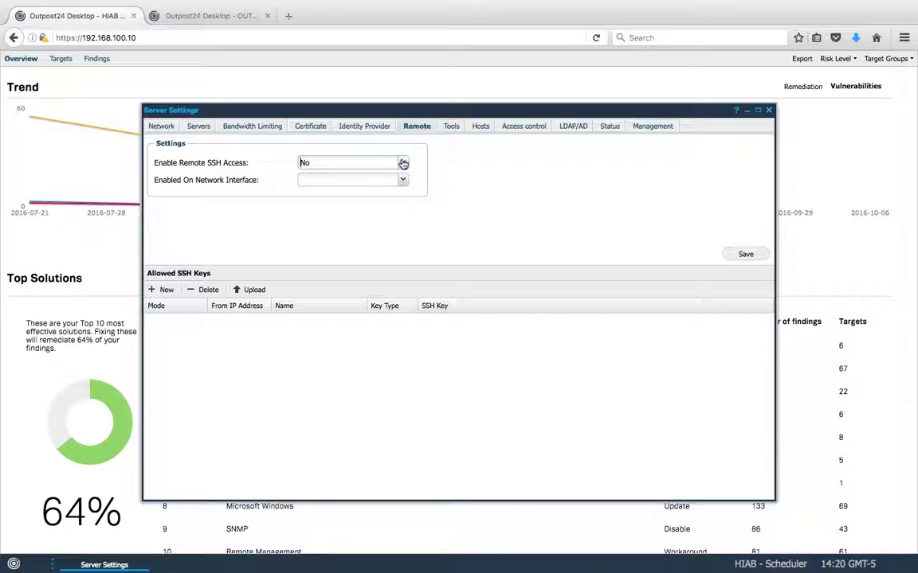
click(403, 181)
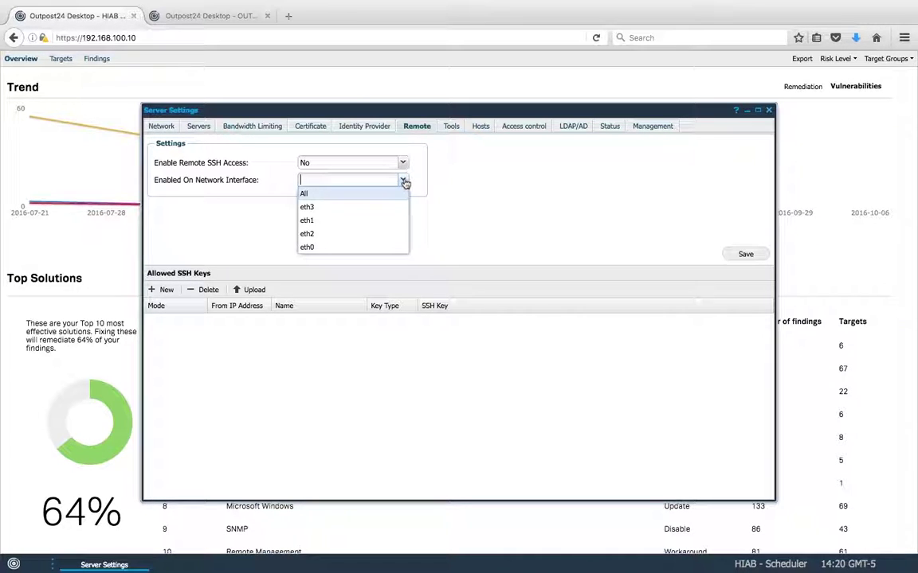
click(404, 183)
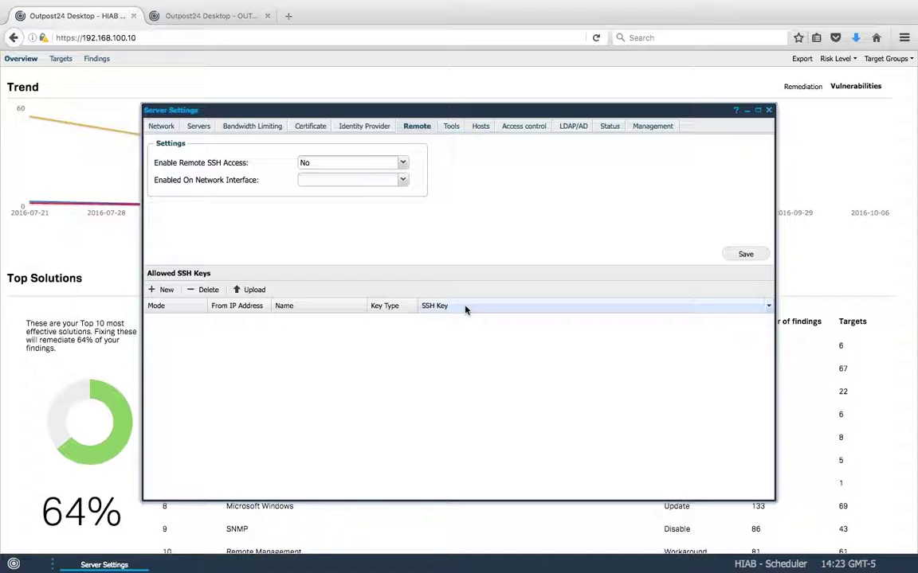
Step: Inspect the form for a new allowed SSH key and its key types, and close it without saving
click(166, 292)
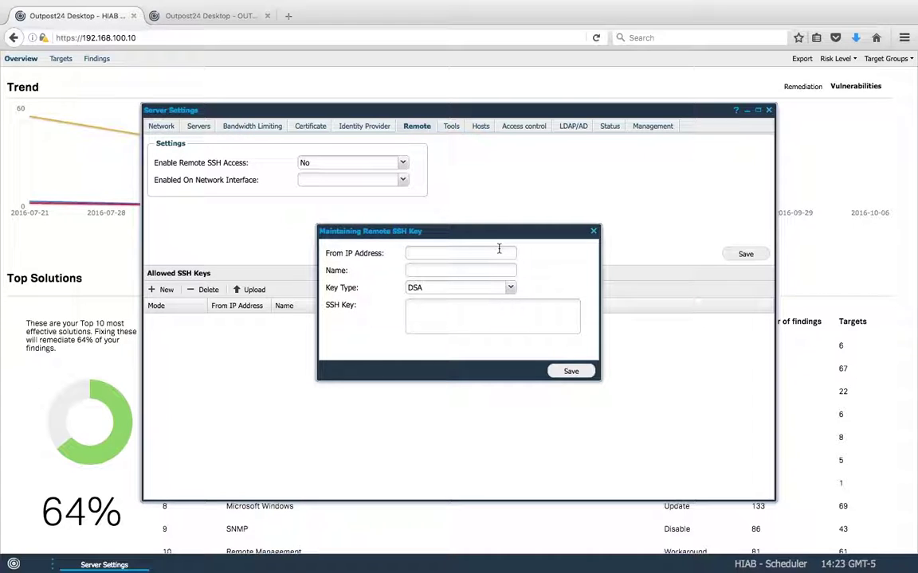
click(511, 290)
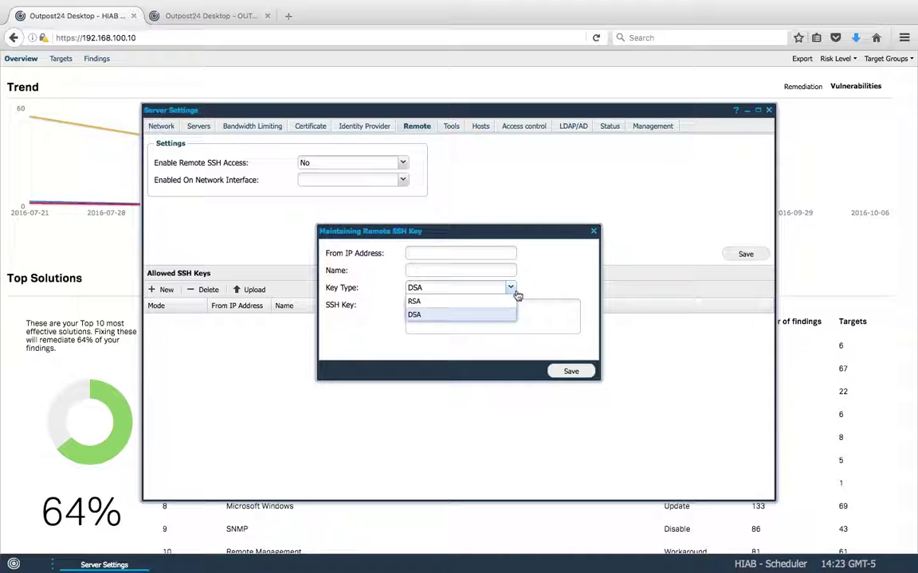
click(547, 302)
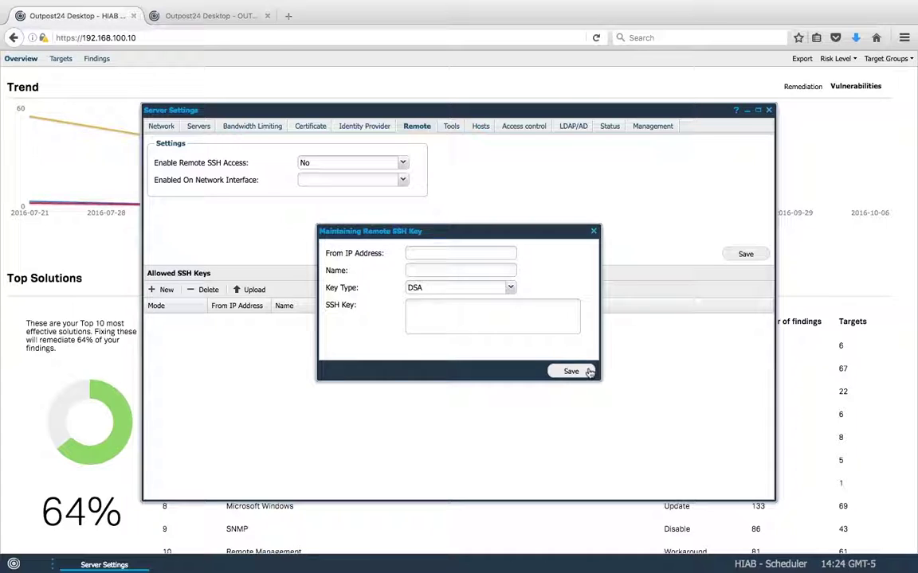
click(593, 231)
Step: Ping 192.168.100.232 with the server's network tools
click(450, 126)
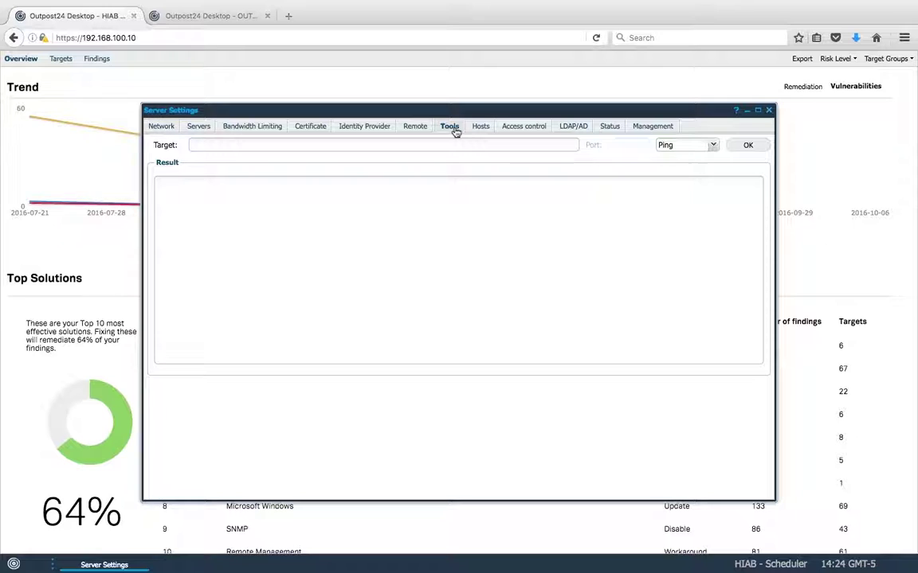
click(482, 146)
click(715, 146)
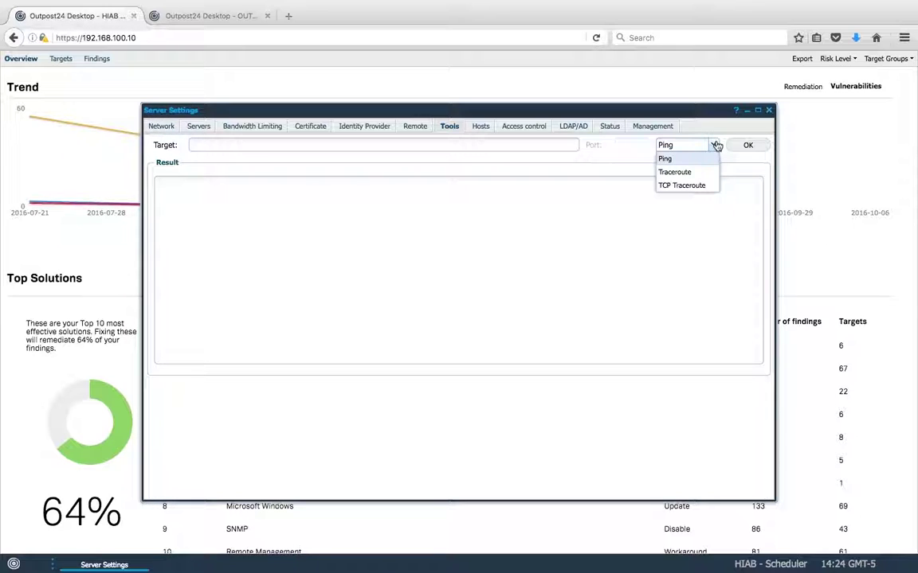
click(514, 144)
text(192)
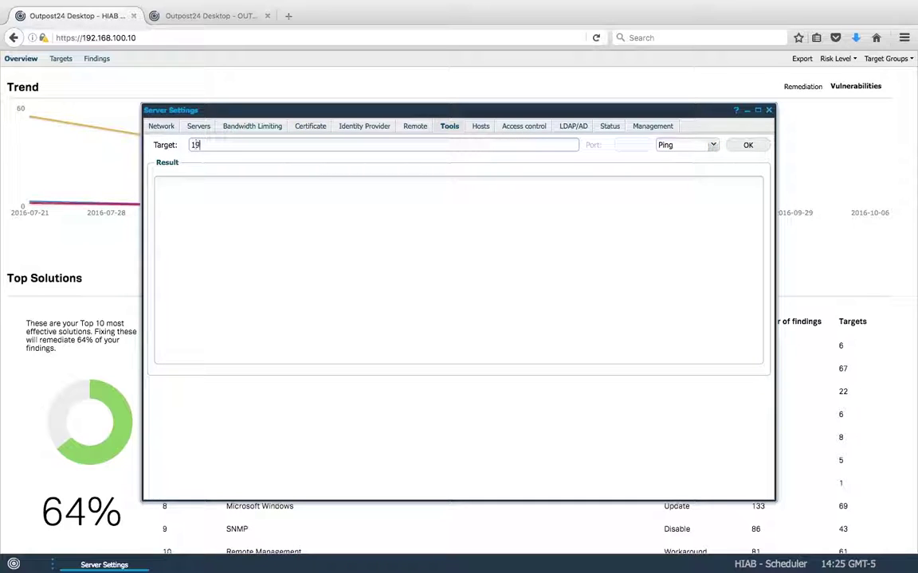
text(.168.100.232)
click(746, 146)
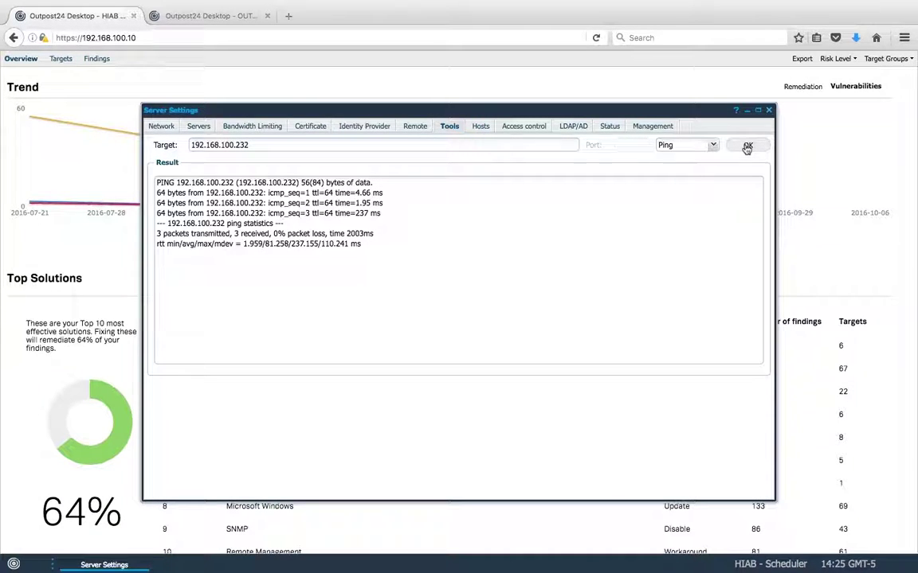
Step: Run a Traceroute to 192.168.100.232
click(686, 145)
click(704, 177)
click(747, 147)
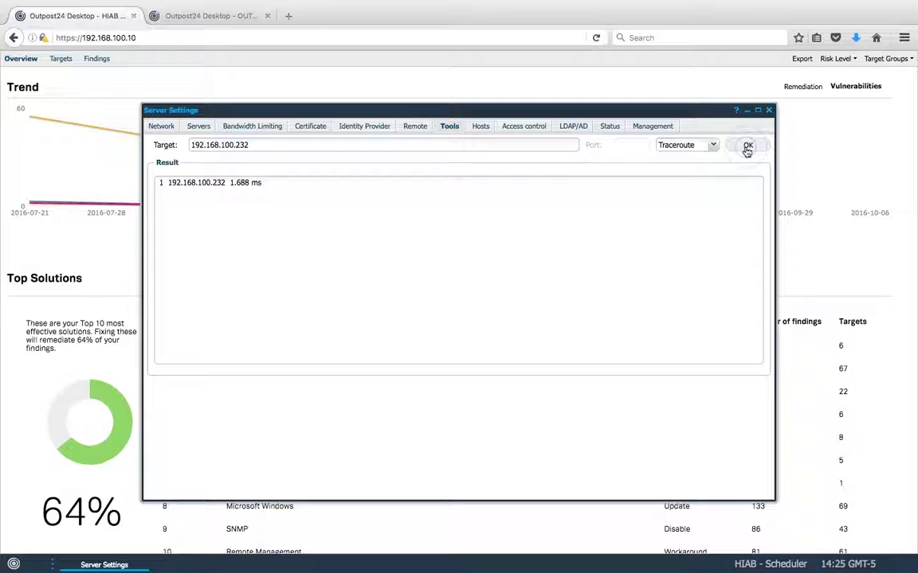
Step: Try a TCP Traceroute to 192.168.100.232 without specifying a port
click(712, 147)
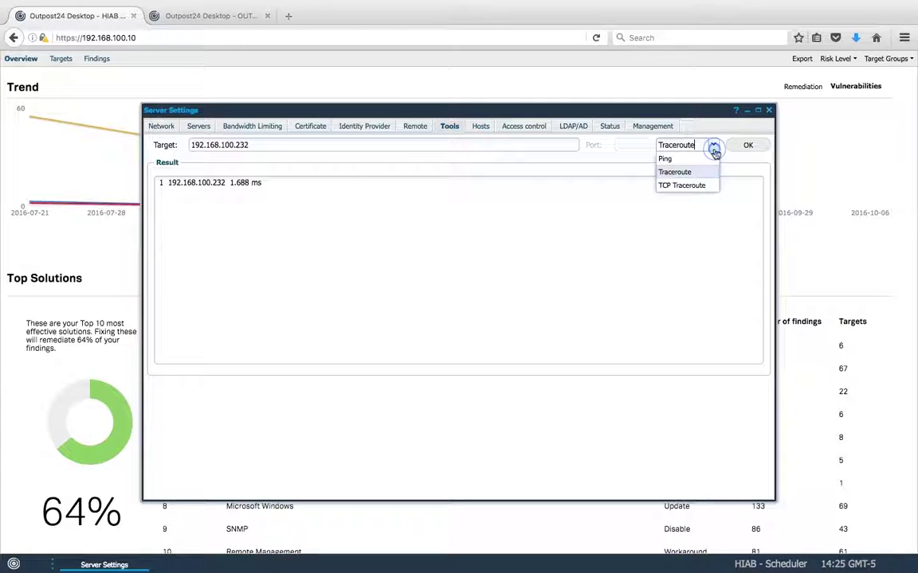
click(704, 186)
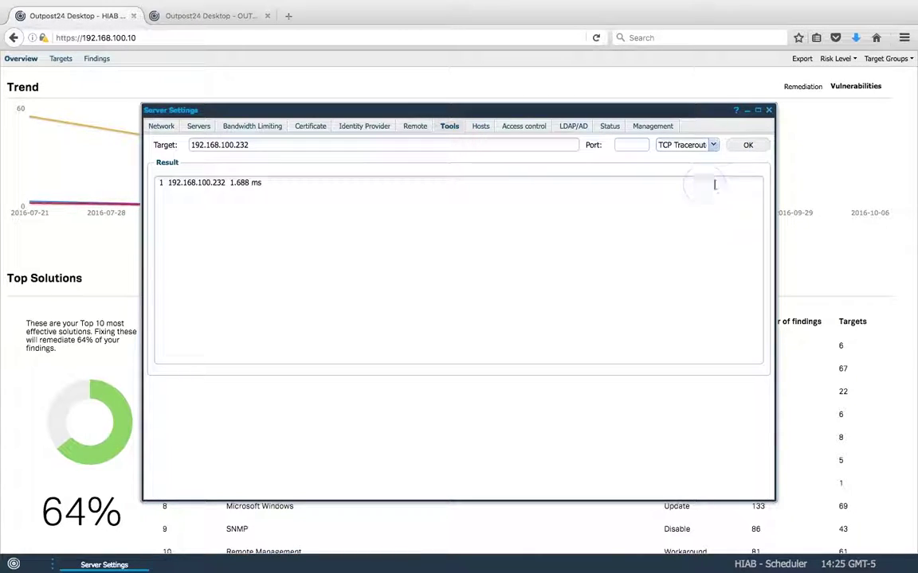
click(752, 146)
Step: Inspect the form for adding a host entry with IP address and host name, and close it without saving
click(480, 126)
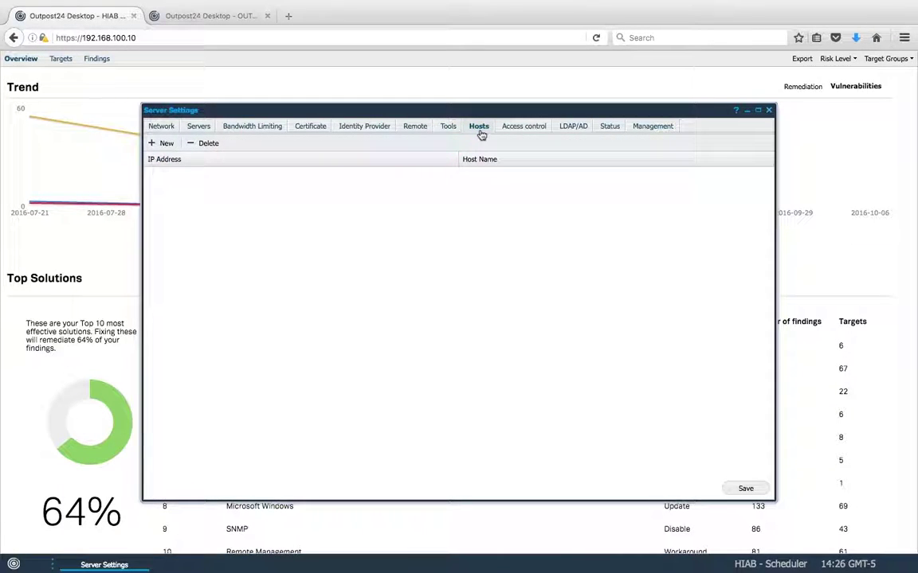
click(167, 145)
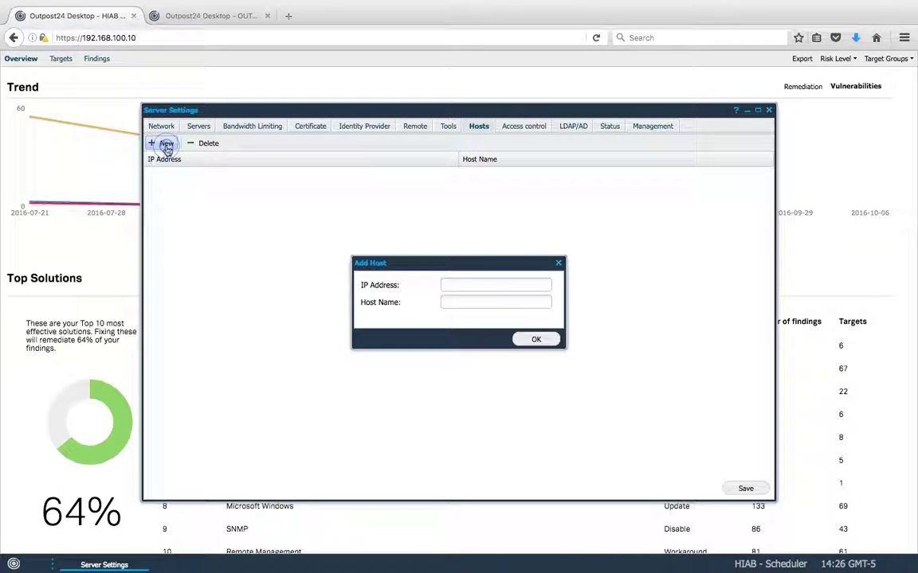
click(558, 264)
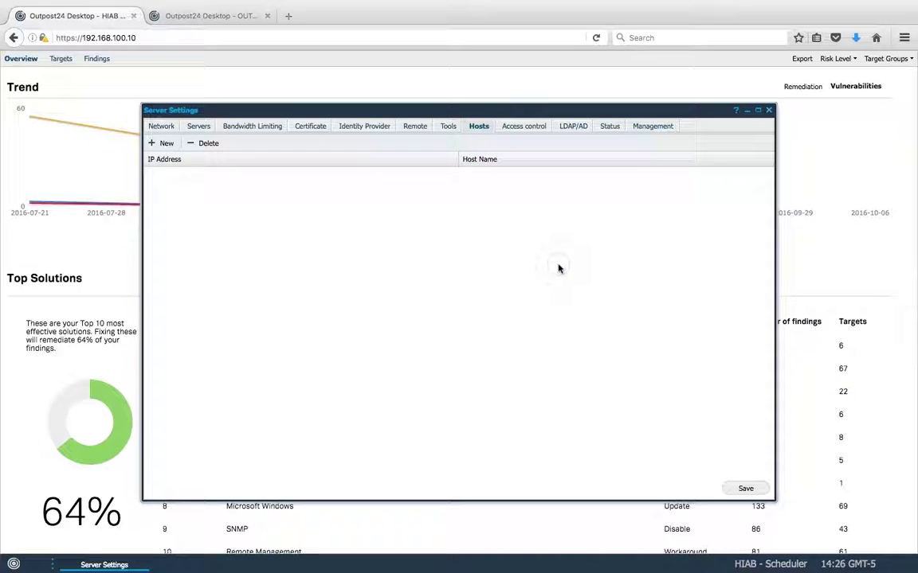
Step: Show the LDAP/AD server settings and the status overview of the HIAB appliances
click(575, 126)
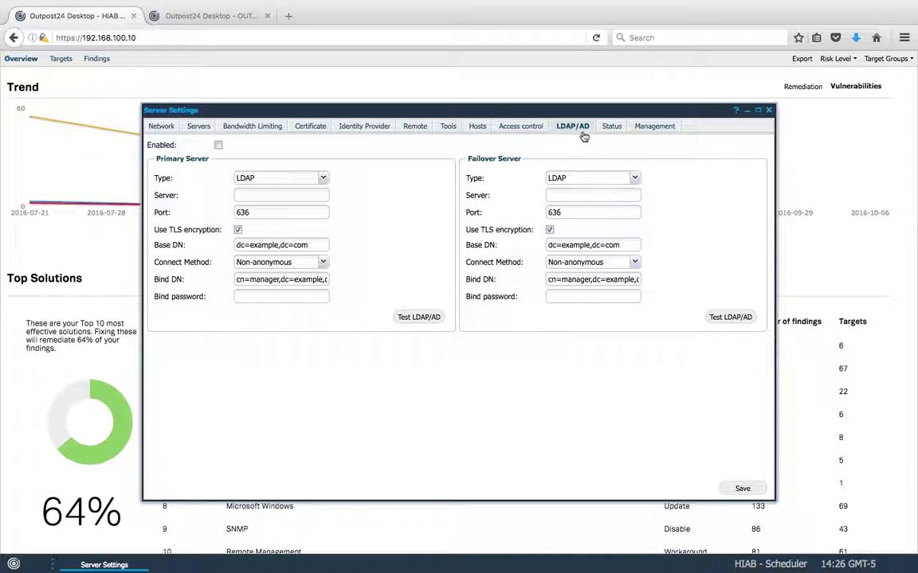
click(610, 128)
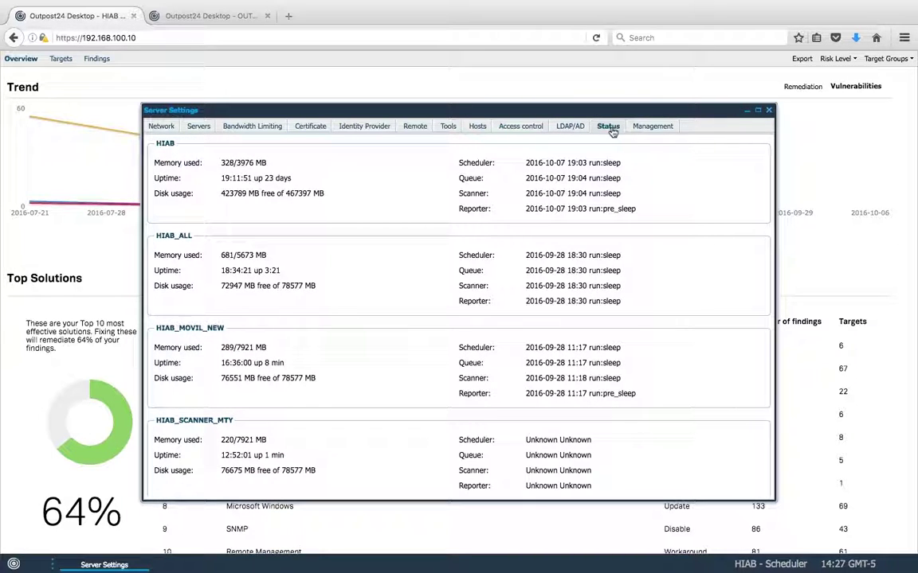